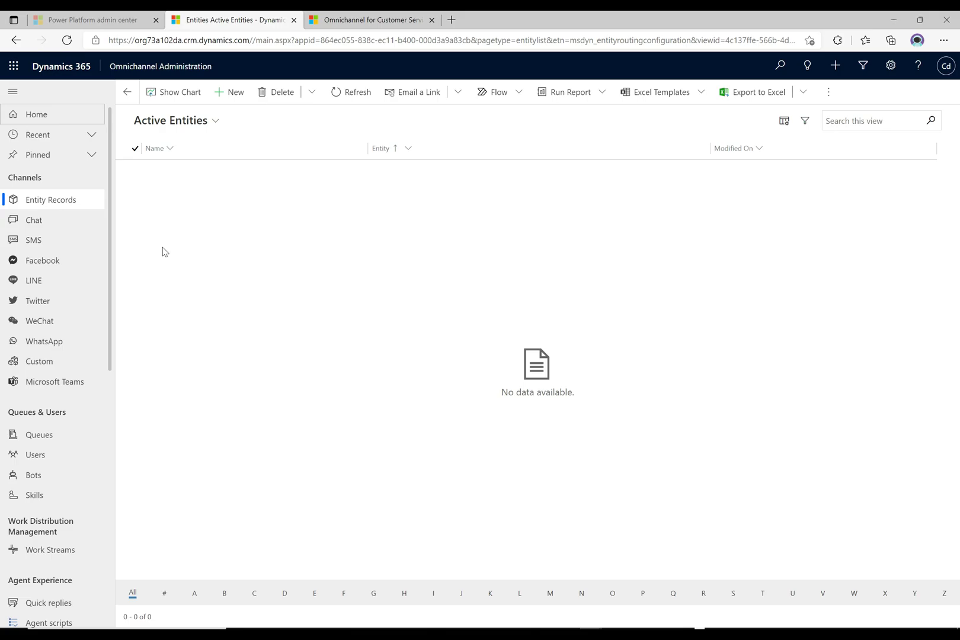
# Step: Set the Website Chat widget's post-conversation survey to Yes on its Surveys settings
pyautogui.click(58, 231)
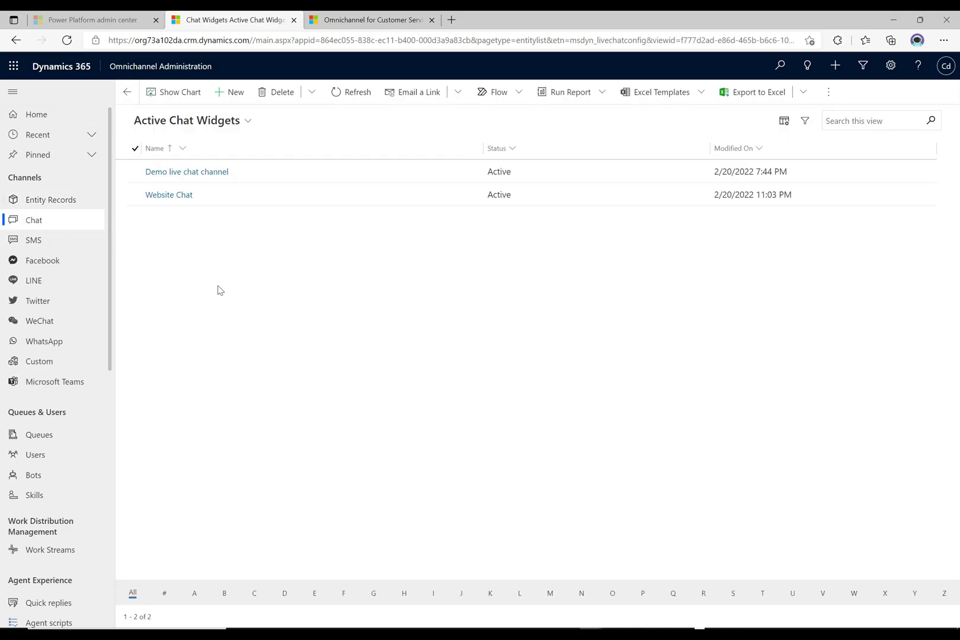
pyautogui.click(173, 197)
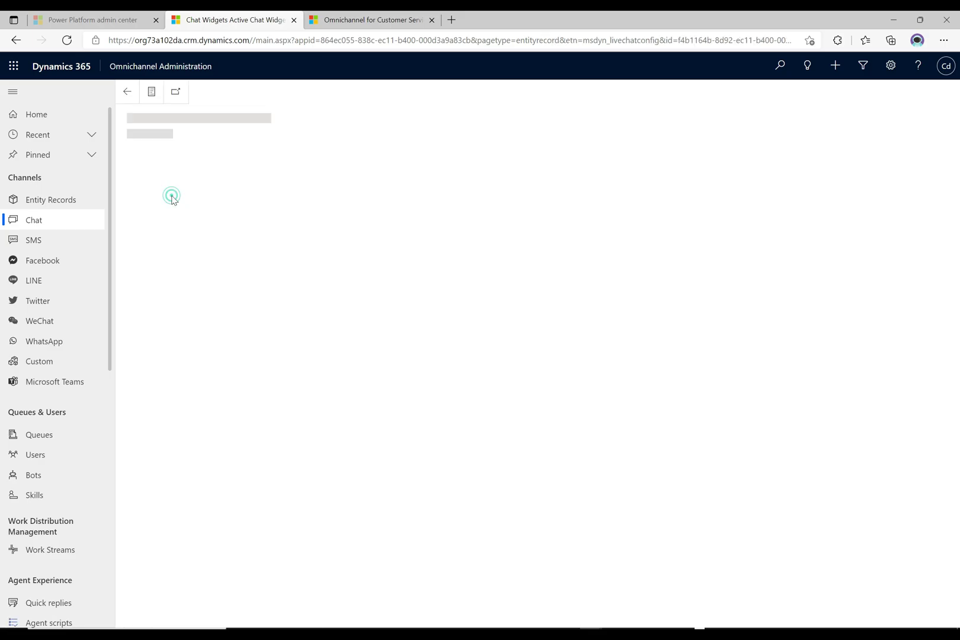
pyautogui.click(323, 156)
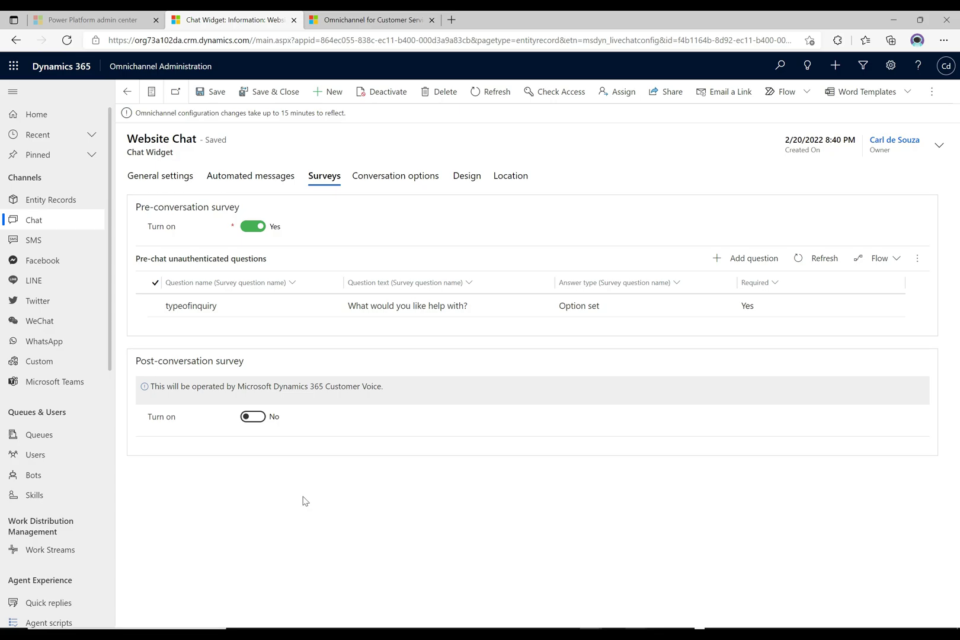
pyautogui.click(253, 417)
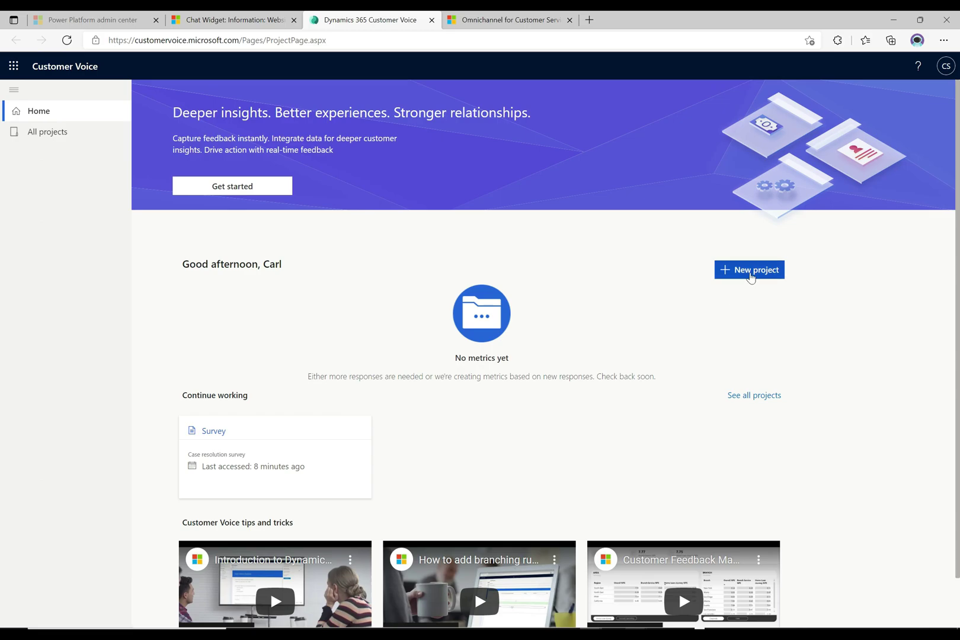
# Step: Start a new Customer Voice project from the Support template, located in Customer Service Trial
pyautogui.click(750, 271)
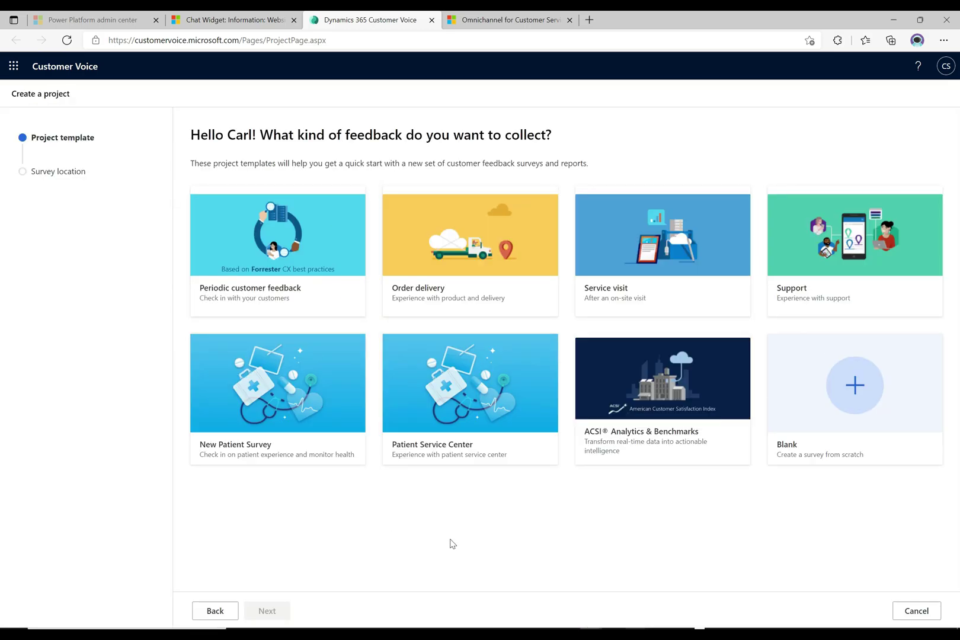
pyautogui.click(828, 290)
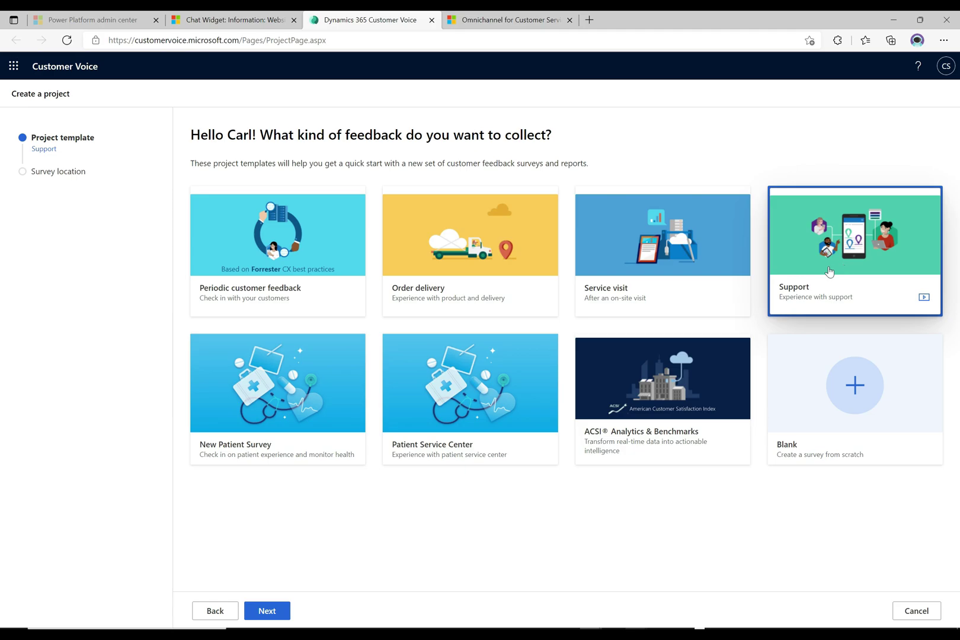
pyautogui.click(270, 618)
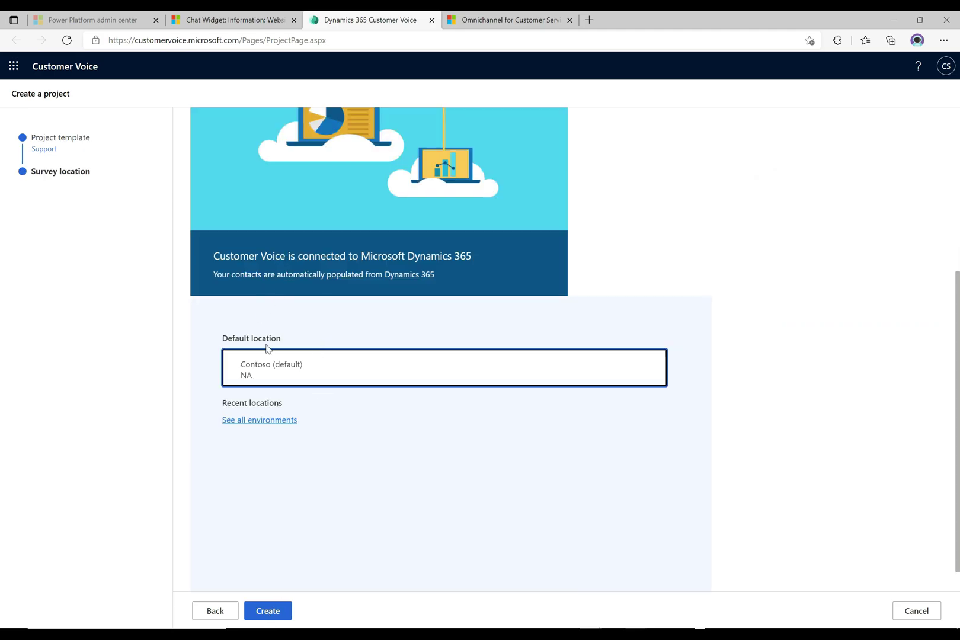
pyautogui.click(265, 421)
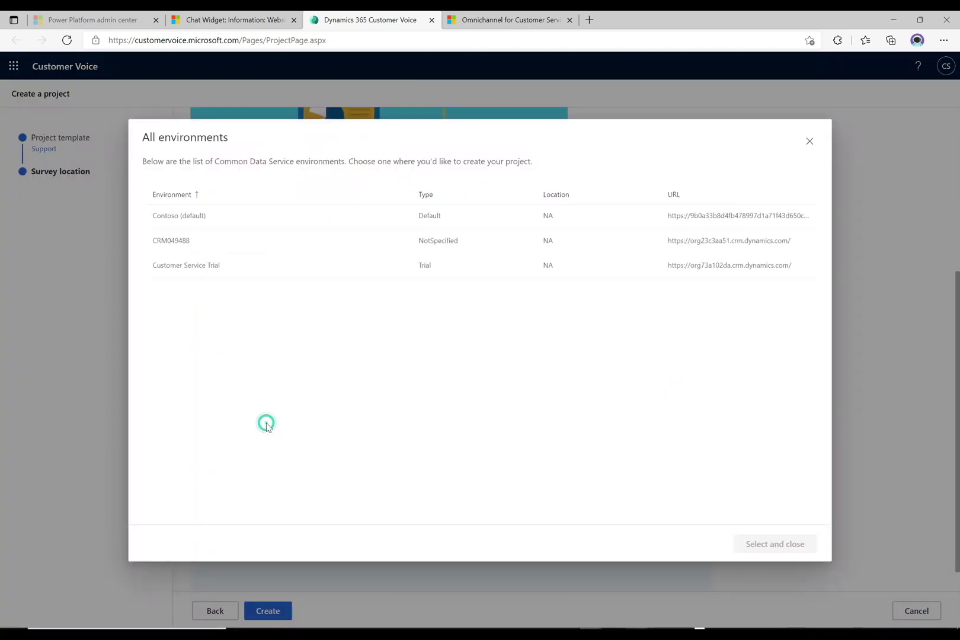
pyautogui.click(205, 267)
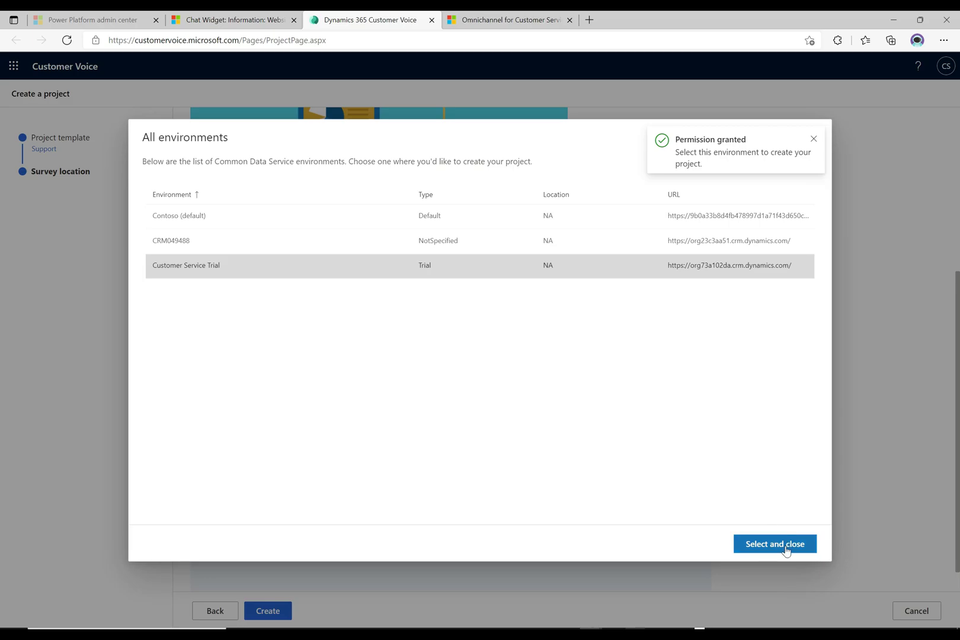
pyautogui.click(786, 551)
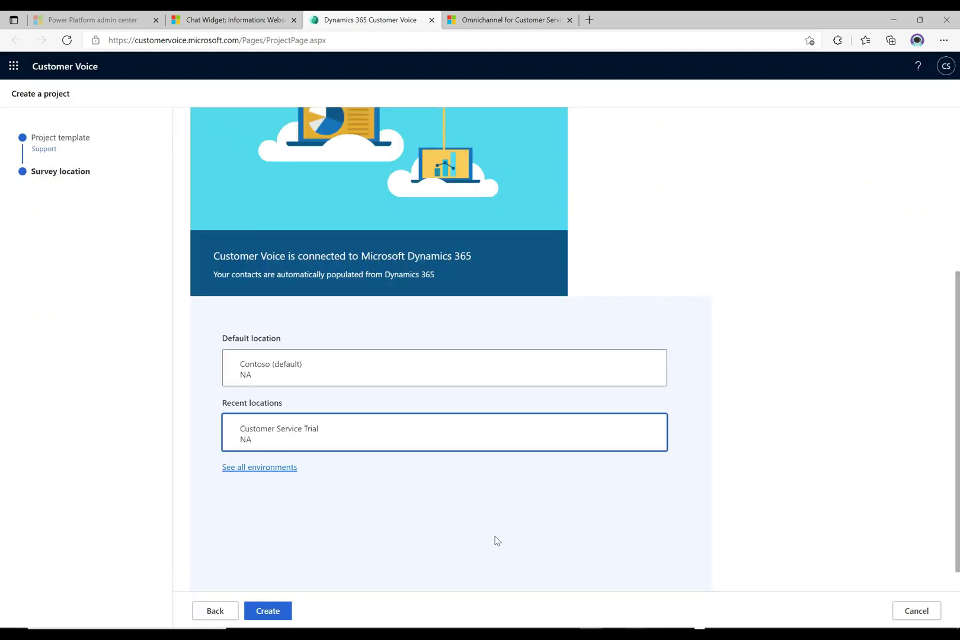
# Step: Create the Support project and review the Case resolution survey's prebuilt questions
pyautogui.click(268, 612)
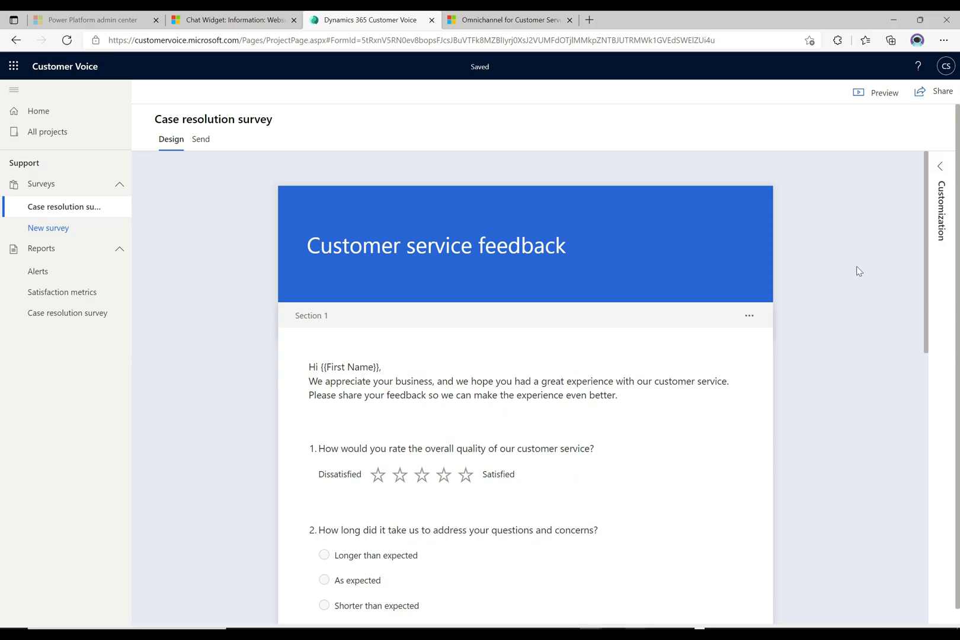
pyautogui.moveTo(926, 250); pyautogui.dragTo(938, 358)
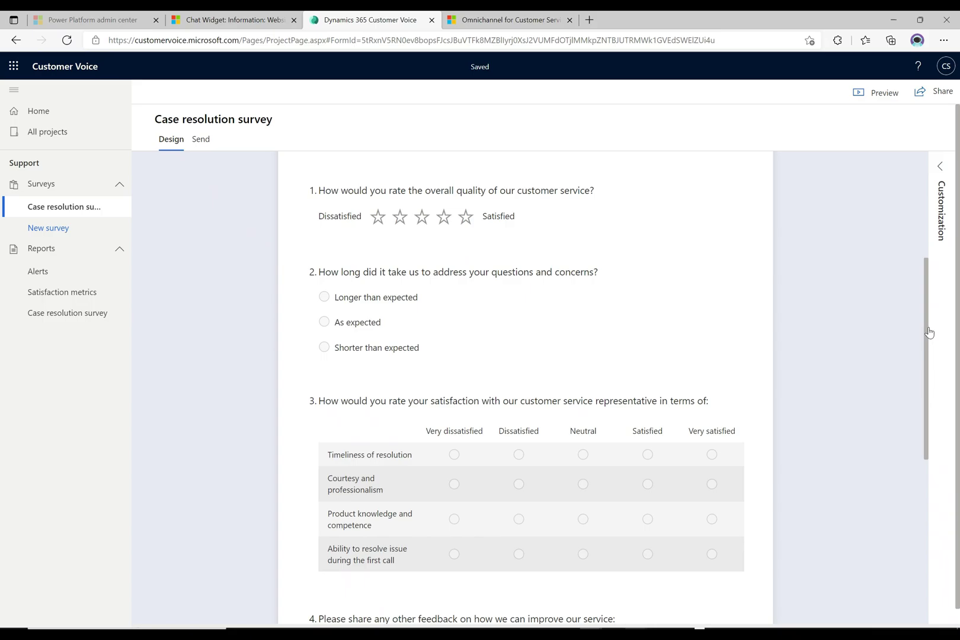
pyautogui.moveTo(927, 331); pyautogui.dragTo(934, 300)
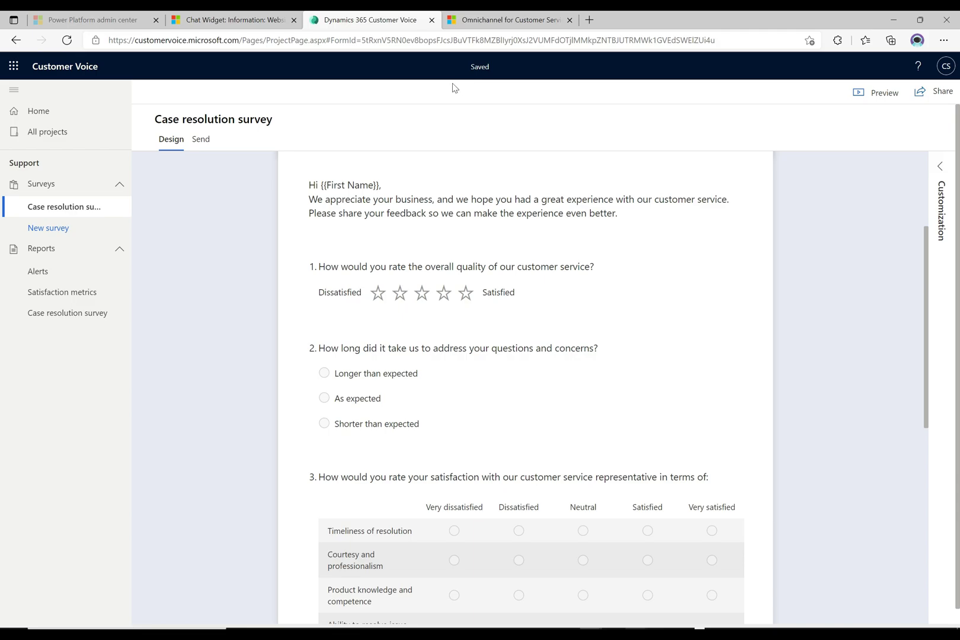
# Step: Attach Case resolution survey to Website Chat, inserted in the conversation, and save
pyautogui.click(231, 19)
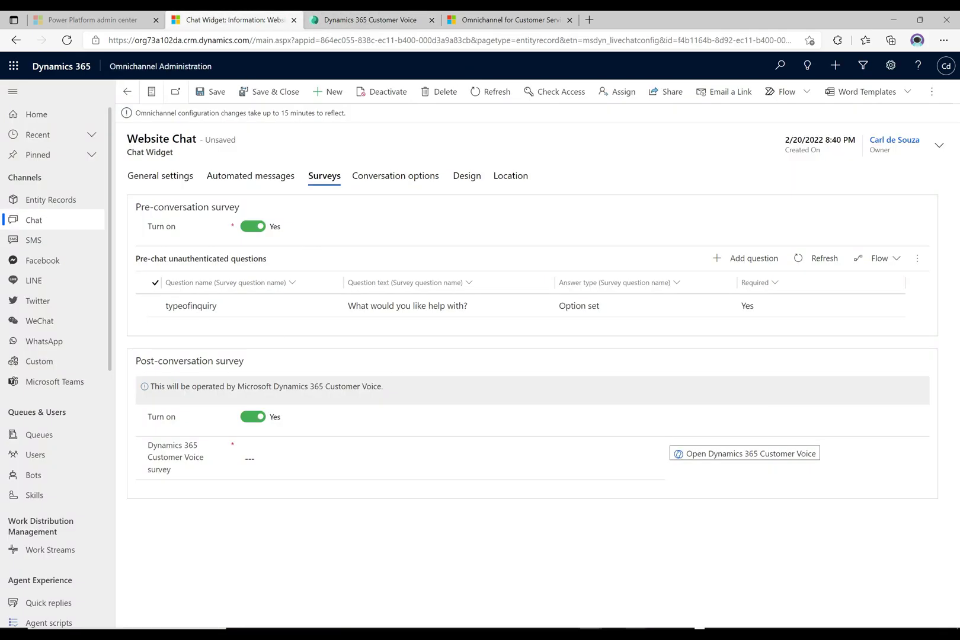
pyautogui.click(249, 458)
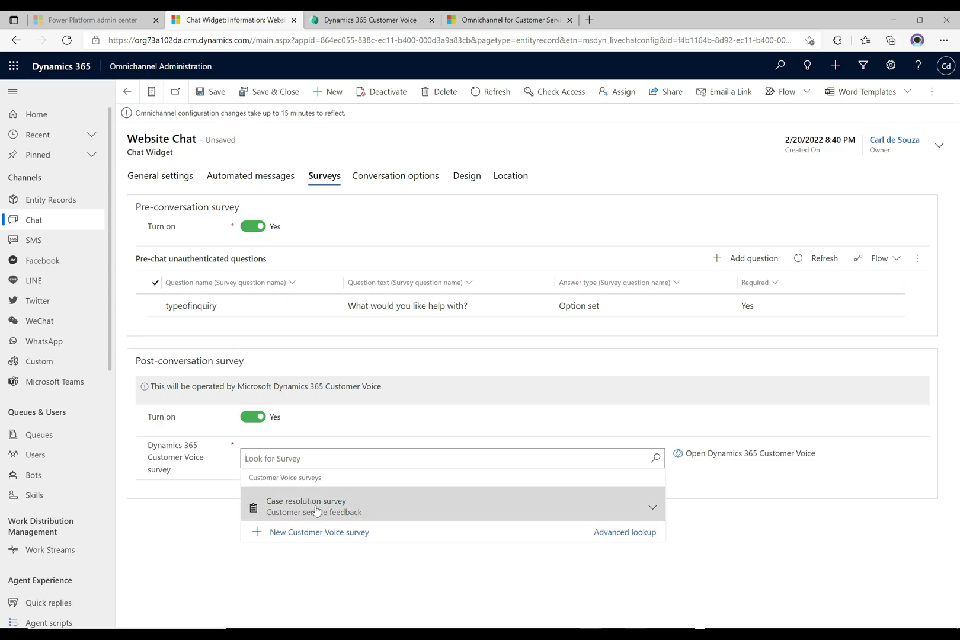
pyautogui.click(315, 511)
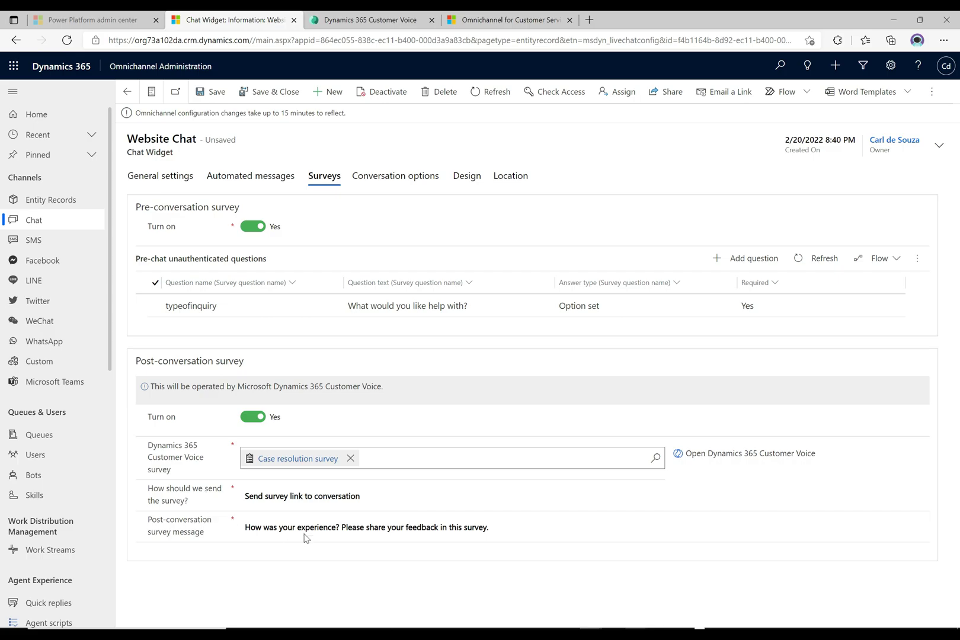
pyautogui.click(292, 498)
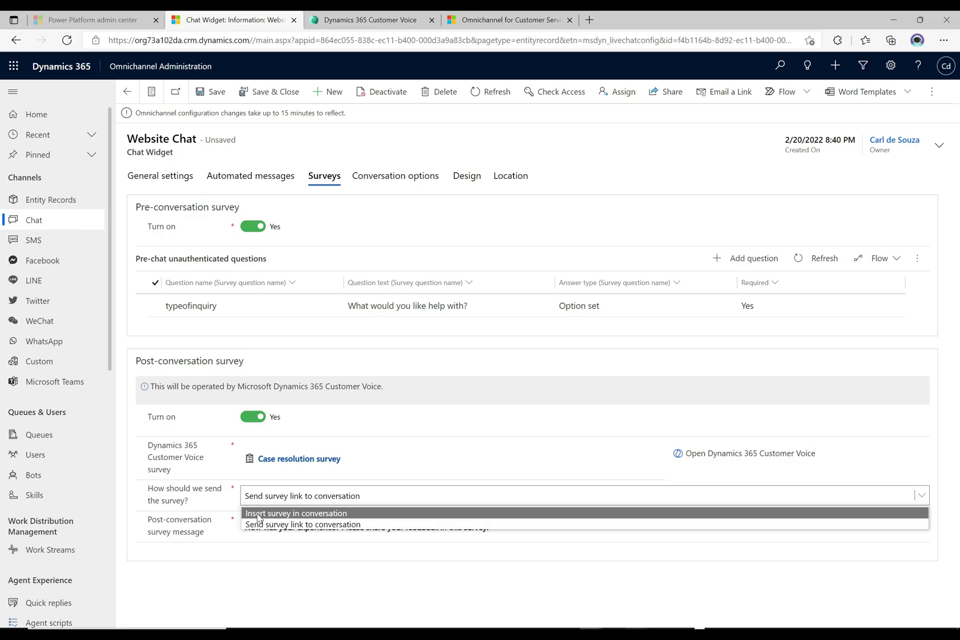
pyautogui.click(287, 517)
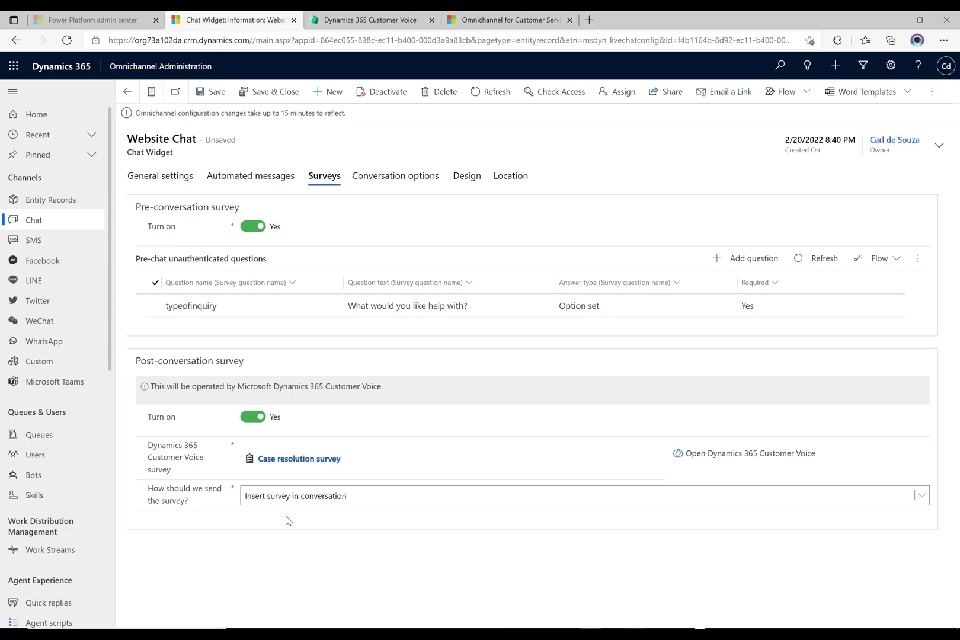
pyautogui.click(212, 95)
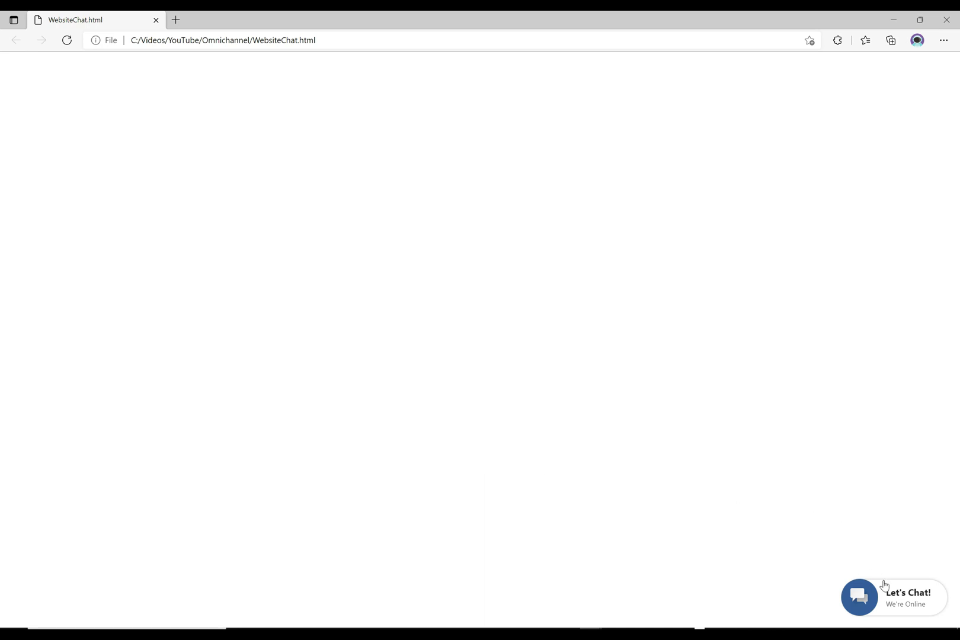
# Step: Start a test chat asking for '2 - Support' and check the agent dashboard's incoming request
pyautogui.click(884, 585)
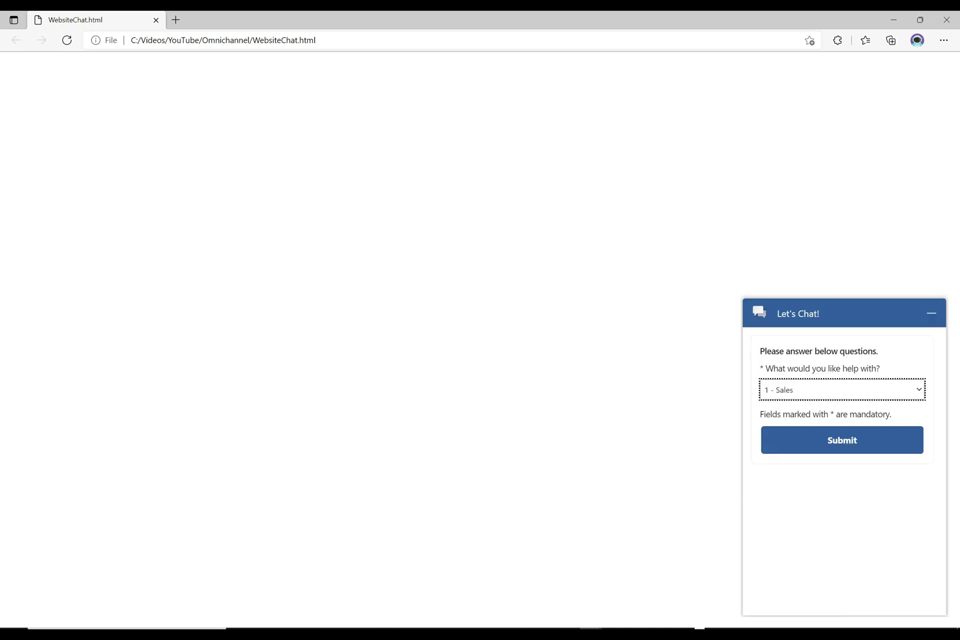
pyautogui.click(812, 394)
pyautogui.click(802, 419)
pyautogui.click(854, 447)
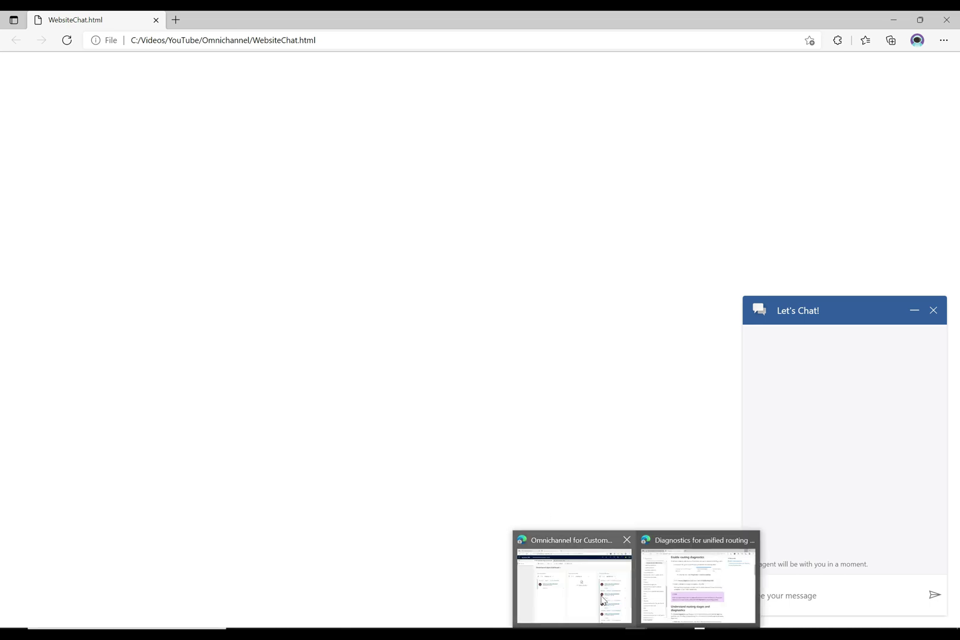
pyautogui.click(602, 600)
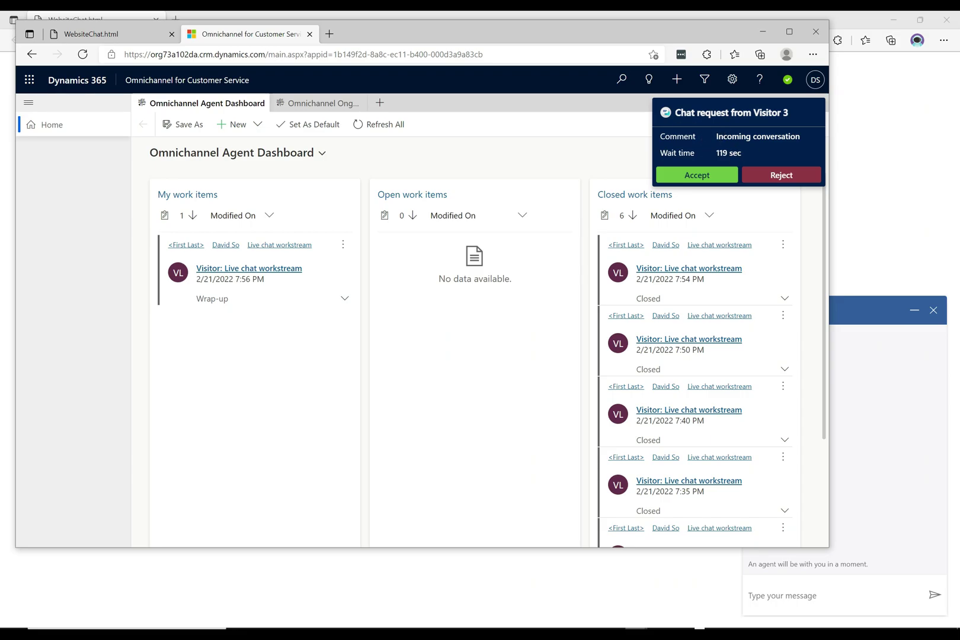
# Step: Accept the Visitor 3 chat and exchange 'Hi' greetings as agent and customer
pyautogui.click(700, 176)
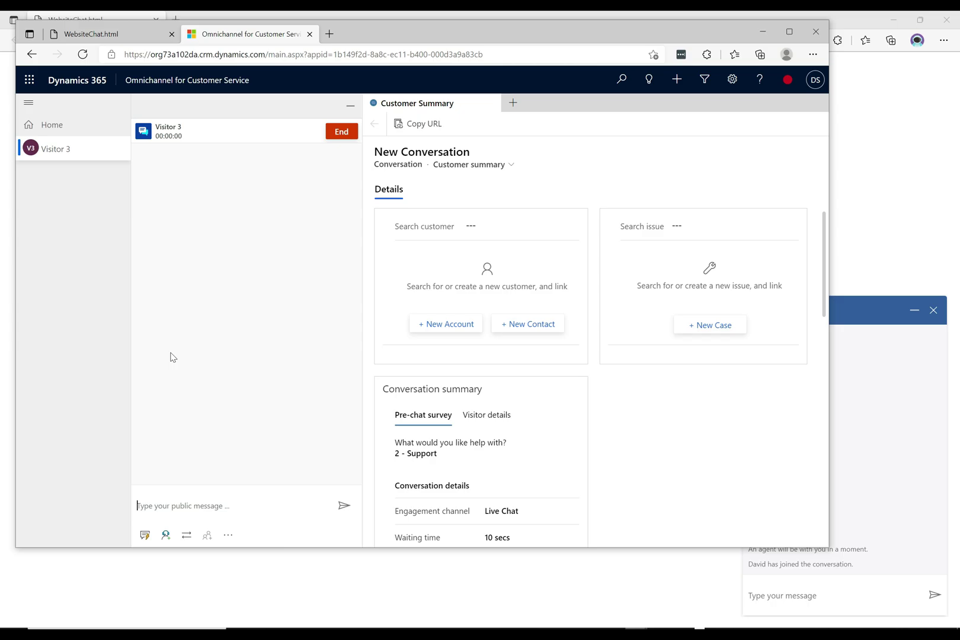
pyautogui.write('Hi')
pyautogui.press('Return')
pyautogui.click(797, 590)
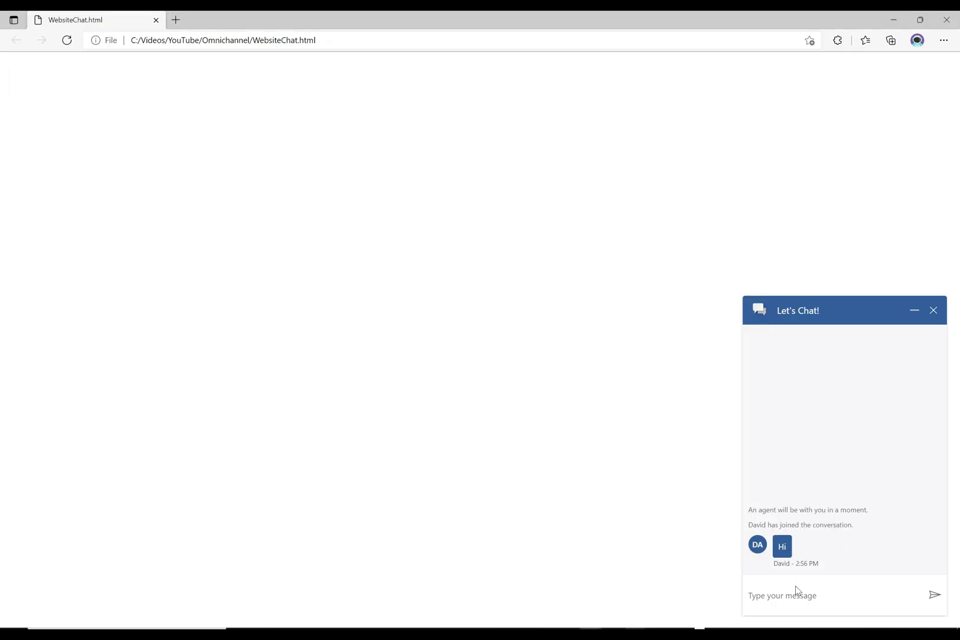
pyautogui.write('Hi')
pyautogui.press('Return')
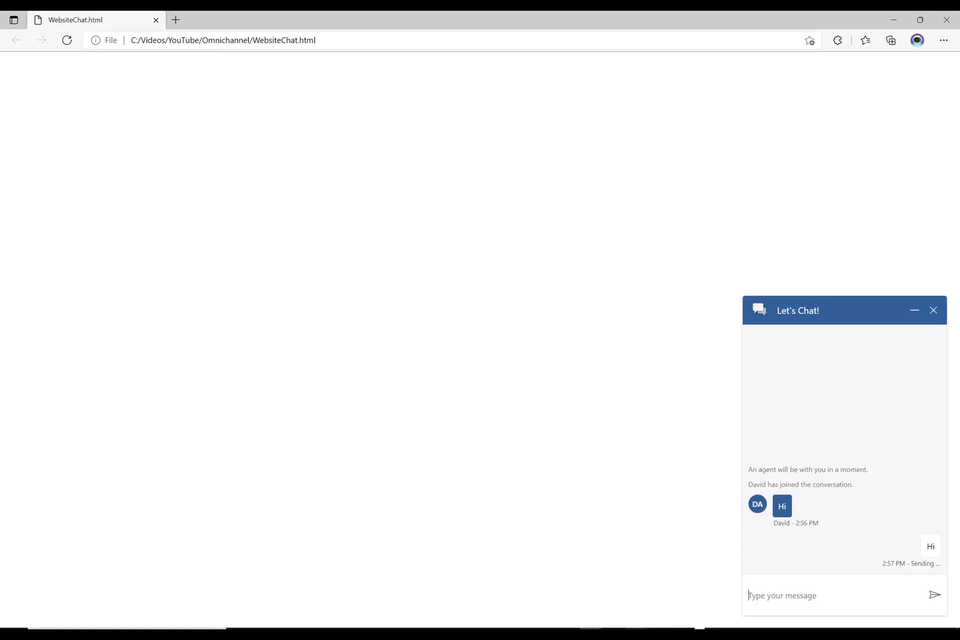
pyautogui.hotkey('alt', 'Tab')
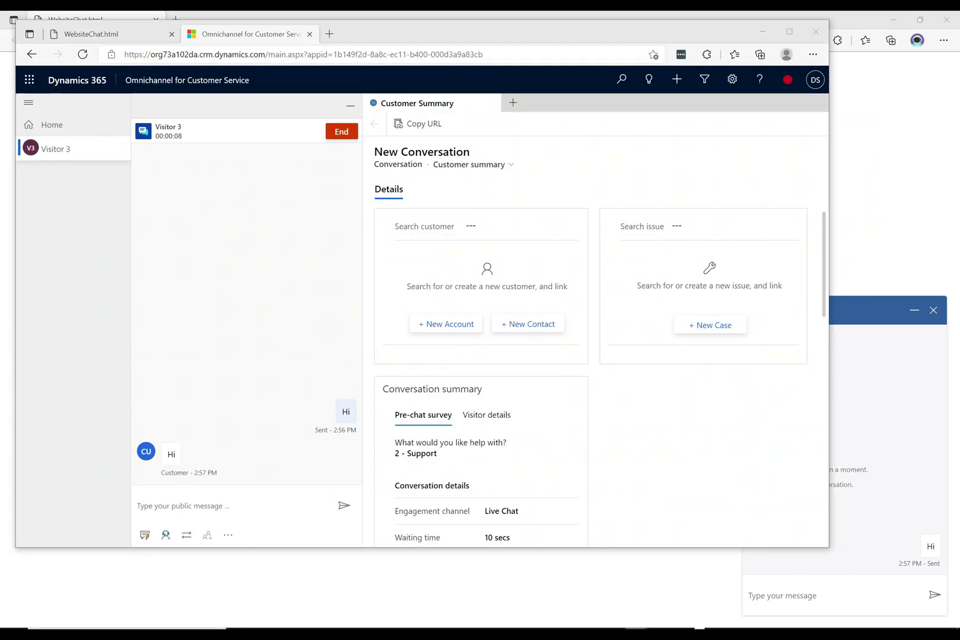
# Step: Link the chat to the existing contact, then end the conversation
pyautogui.click(481, 225)
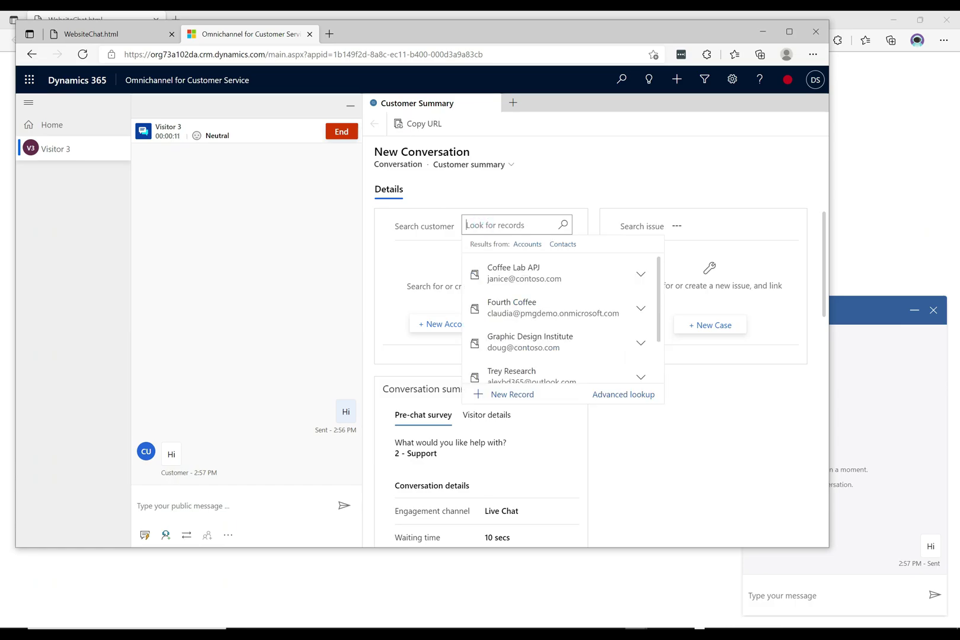
pyautogui.scroll(-1, 658, 361)
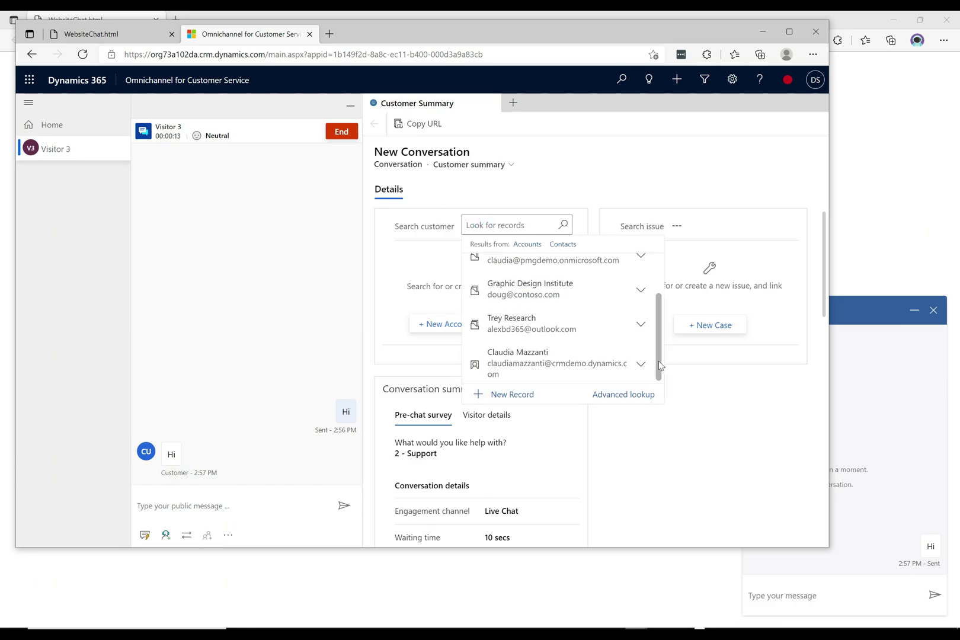
pyautogui.click(562, 372)
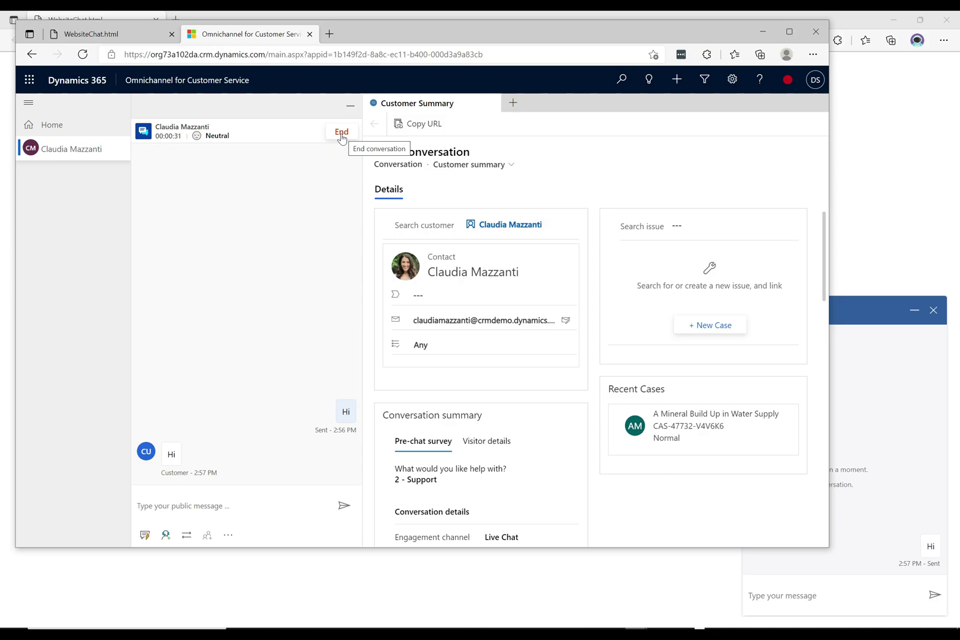
pyautogui.click(341, 133)
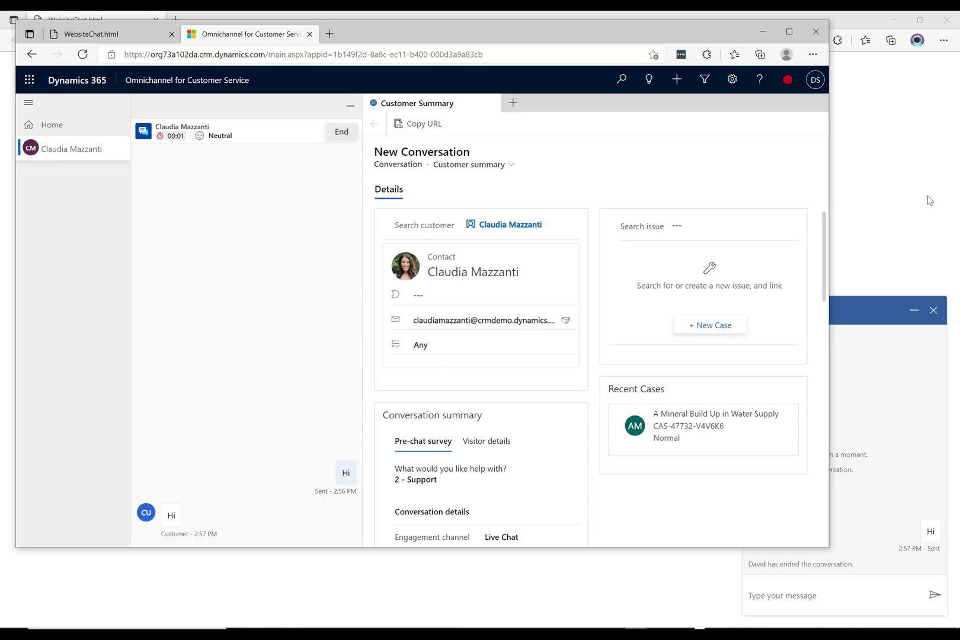
# Step: Rate the service five stars, answer As expected, and rate Timeliness of resolution Very satisfied
pyautogui.click(902, 216)
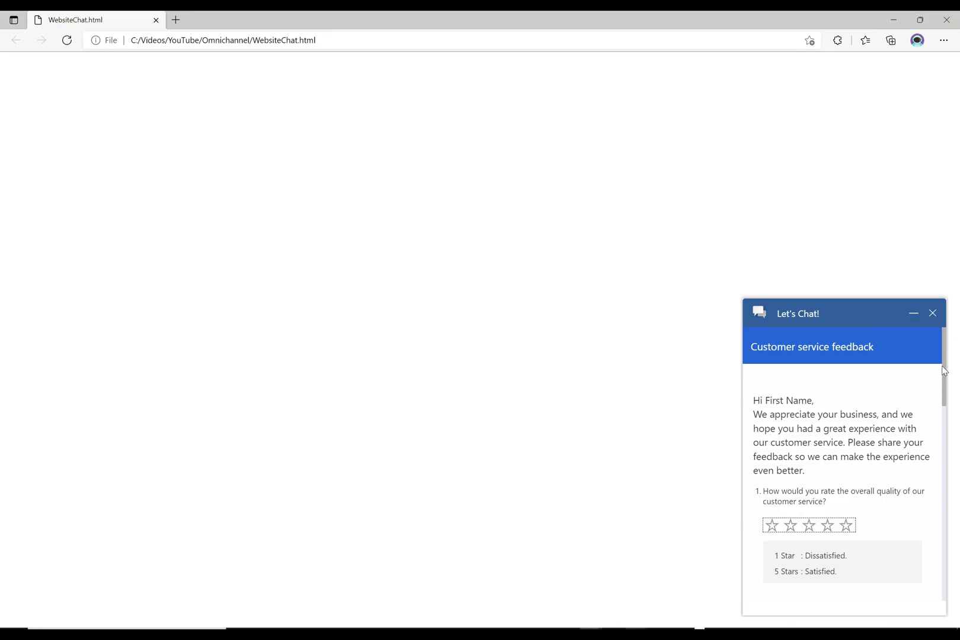
pyautogui.moveTo(944, 370)
pyautogui.mouseDown()
pyautogui.moveTo(947, 561)
pyautogui.moveTo(939, 387)
pyautogui.mouseUp()
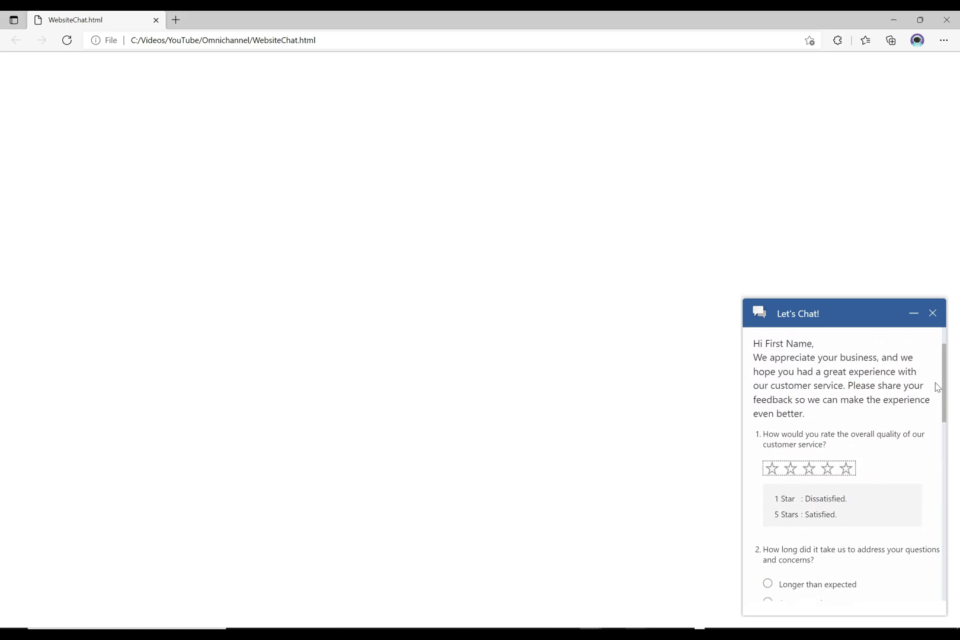
pyautogui.click(847, 469)
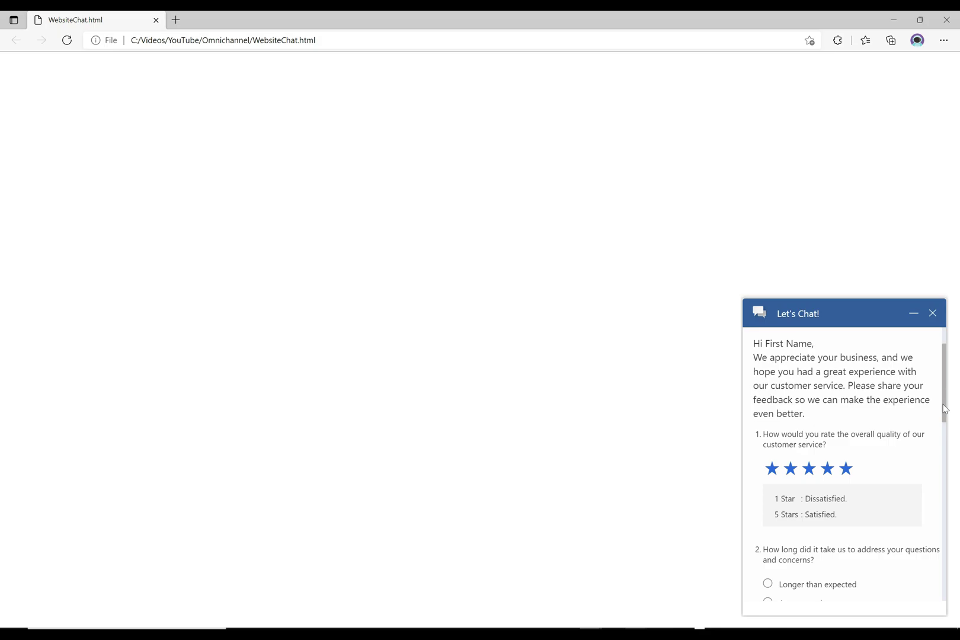
pyautogui.scroll(-3, 944, 409)
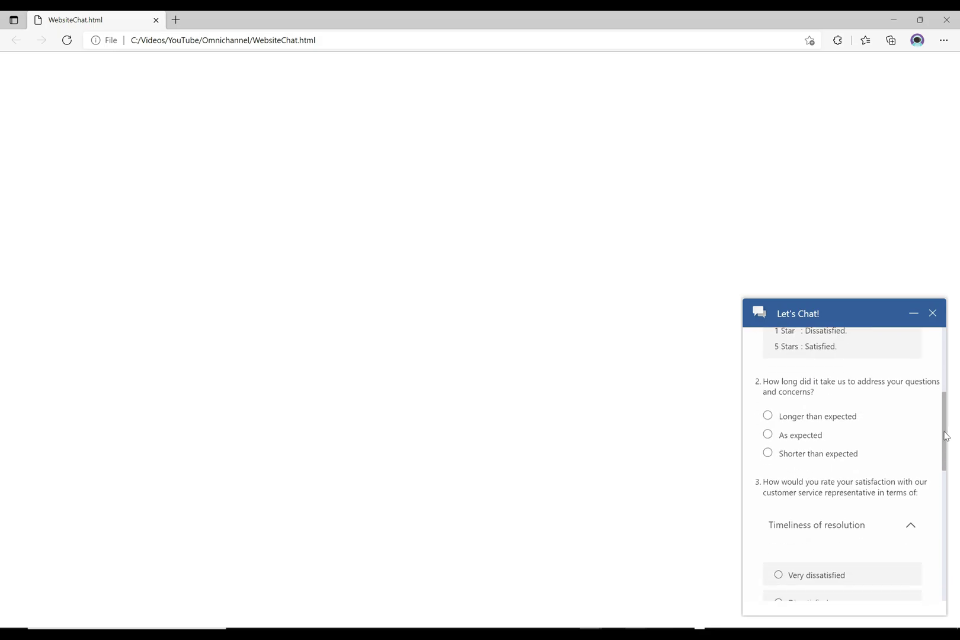
pyautogui.click(768, 435)
pyautogui.moveTo(946, 437); pyautogui.dragTo(939, 481)
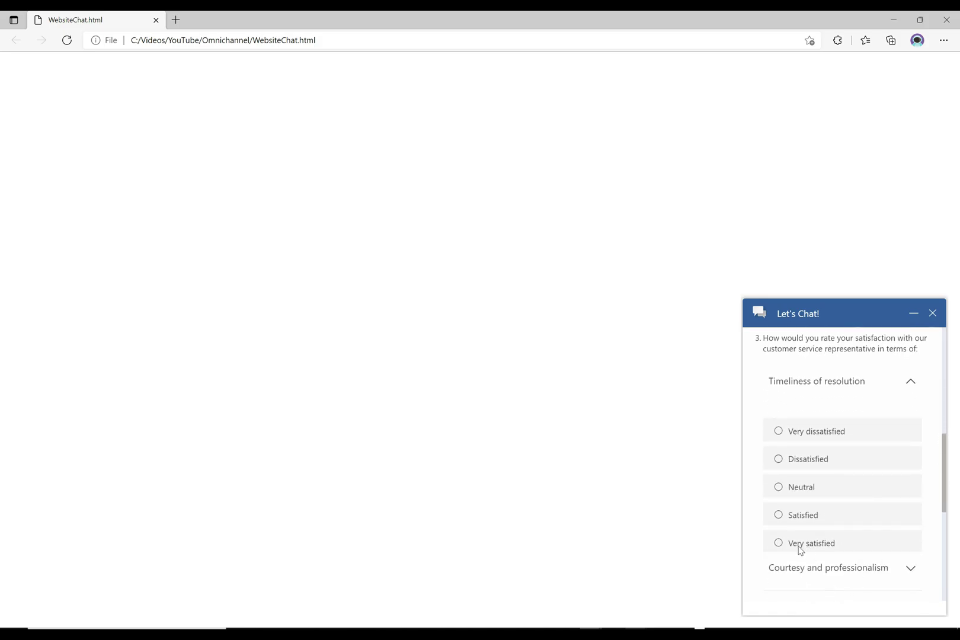
pyautogui.click(779, 544)
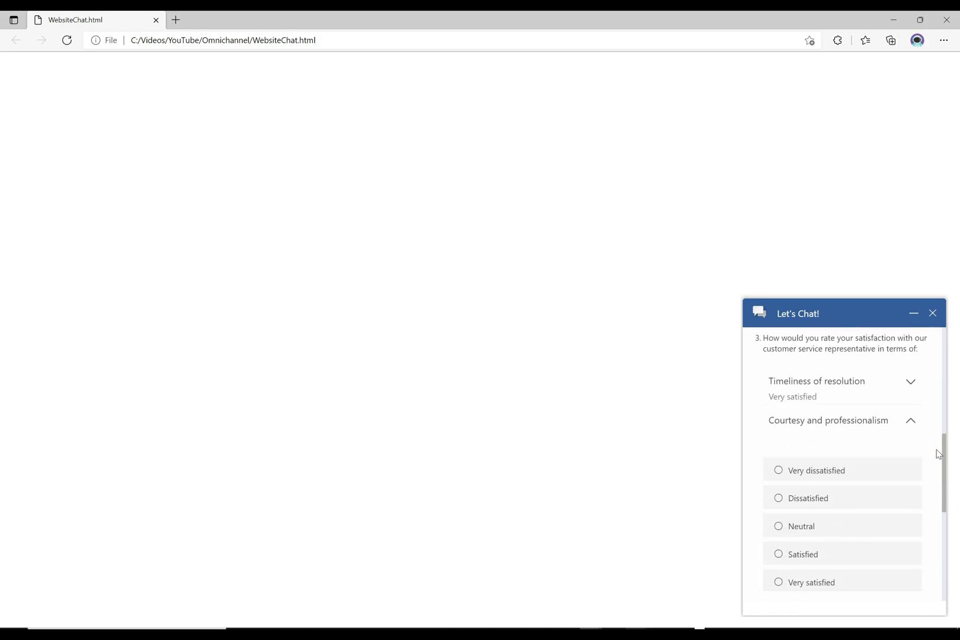
# Step: Rate courtesy and product knowledge Very satisfied, first-call resolution Neutral, comment 'Nothing to add', and submit
pyautogui.moveTo(943, 452); pyautogui.dragTo(943, 475)
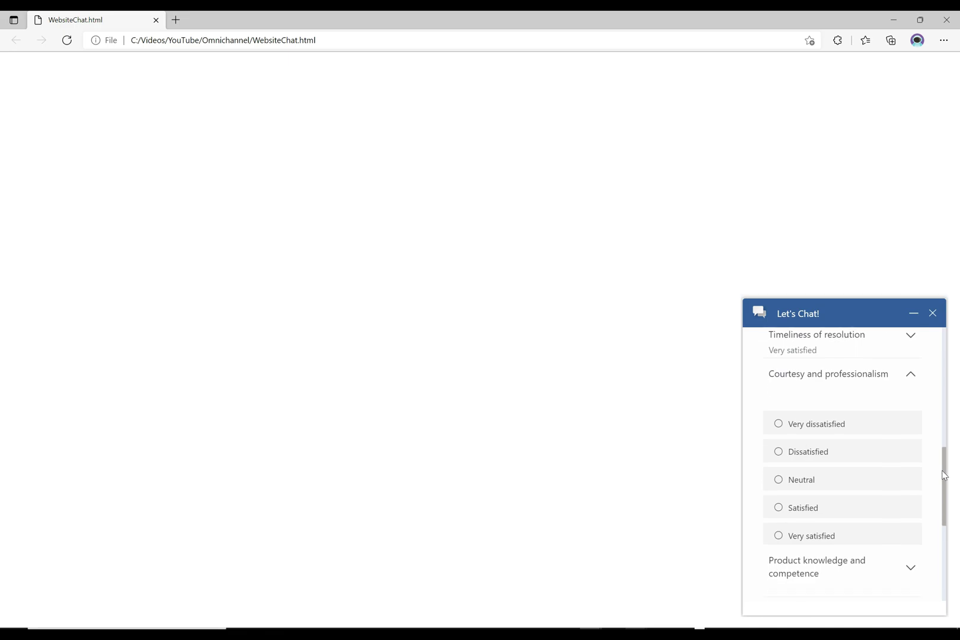
pyautogui.click(785, 539)
pyautogui.click(814, 589)
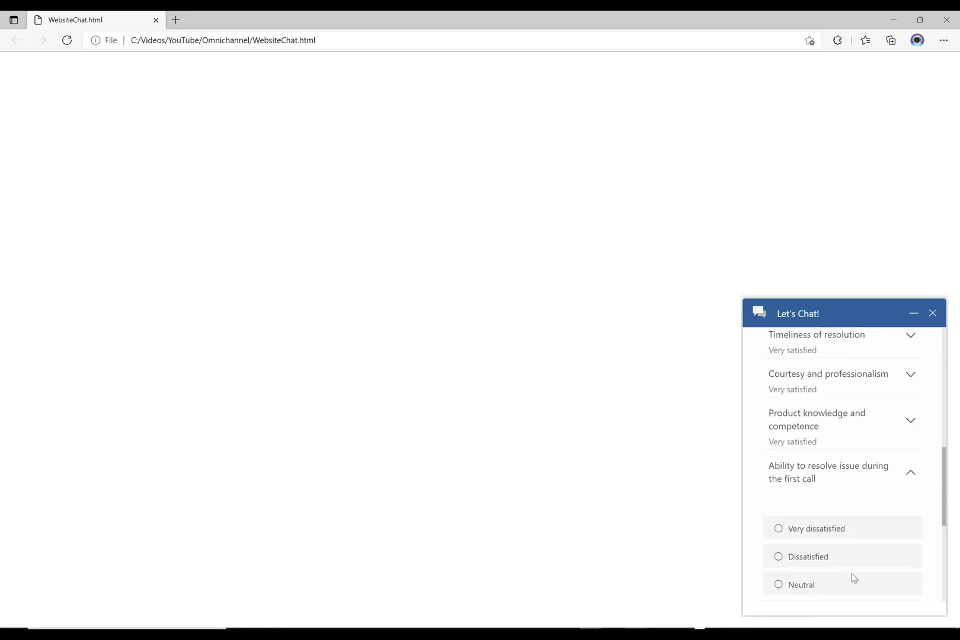
pyautogui.click(800, 588)
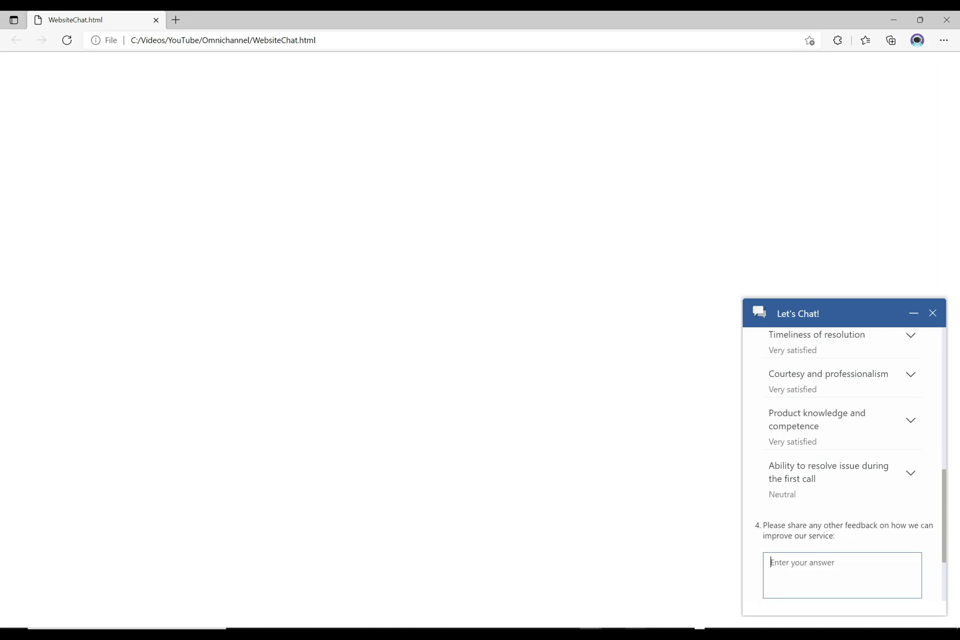
pyautogui.write('Nothing to add')
pyautogui.scroll(-2, 942, 581)
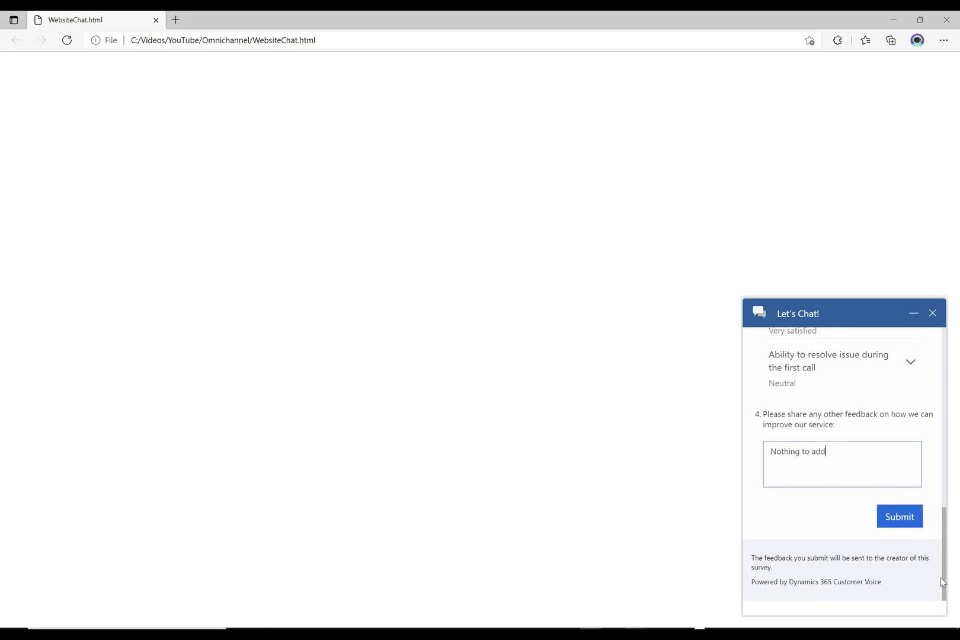
pyautogui.click(900, 518)
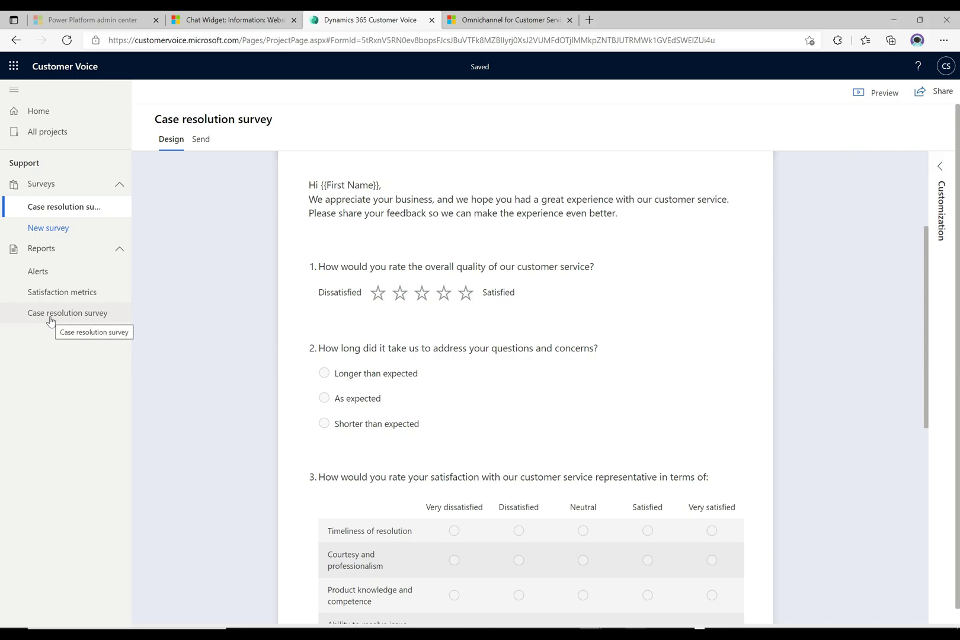
# Step: Open the Case resolution survey report, review its results, and check the respondents list
pyautogui.click(50, 314)
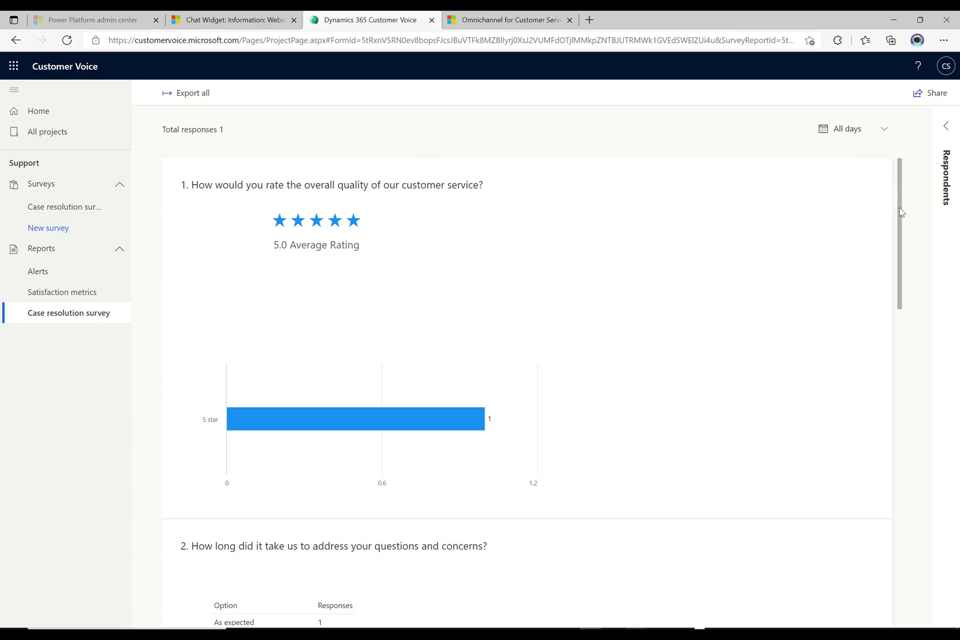
pyautogui.moveTo(900, 211)
pyautogui.mouseDown()
pyautogui.moveTo(870, 574)
pyautogui.moveTo(882, 214)
pyautogui.mouseUp()
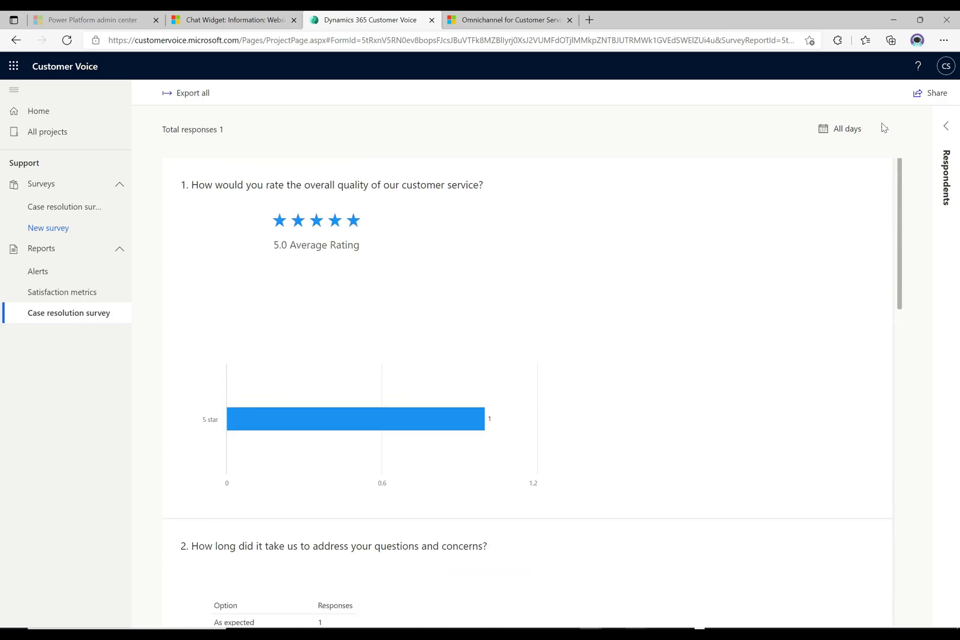
pyautogui.click(946, 126)
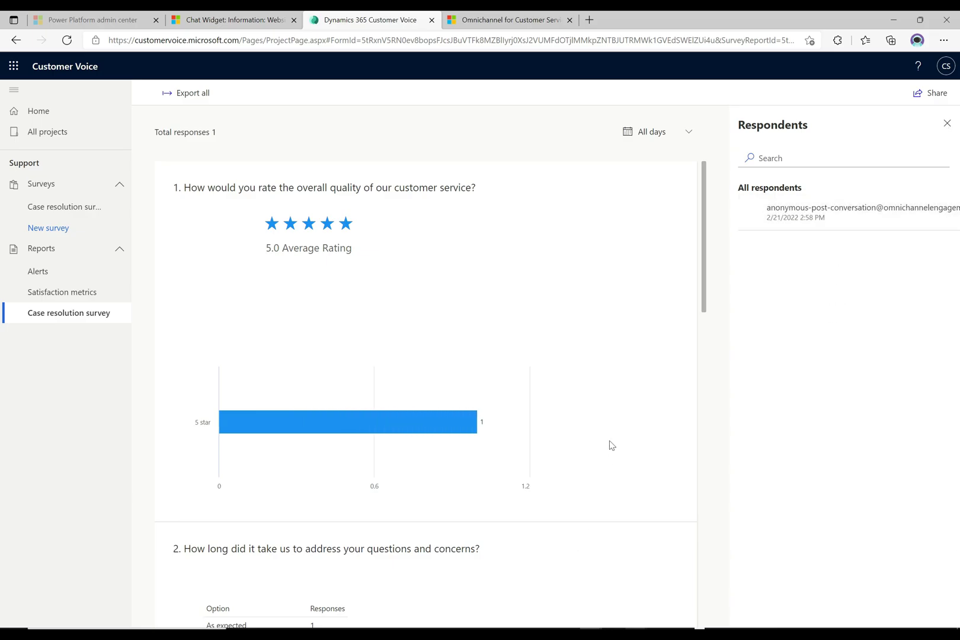
pyautogui.click(946, 124)
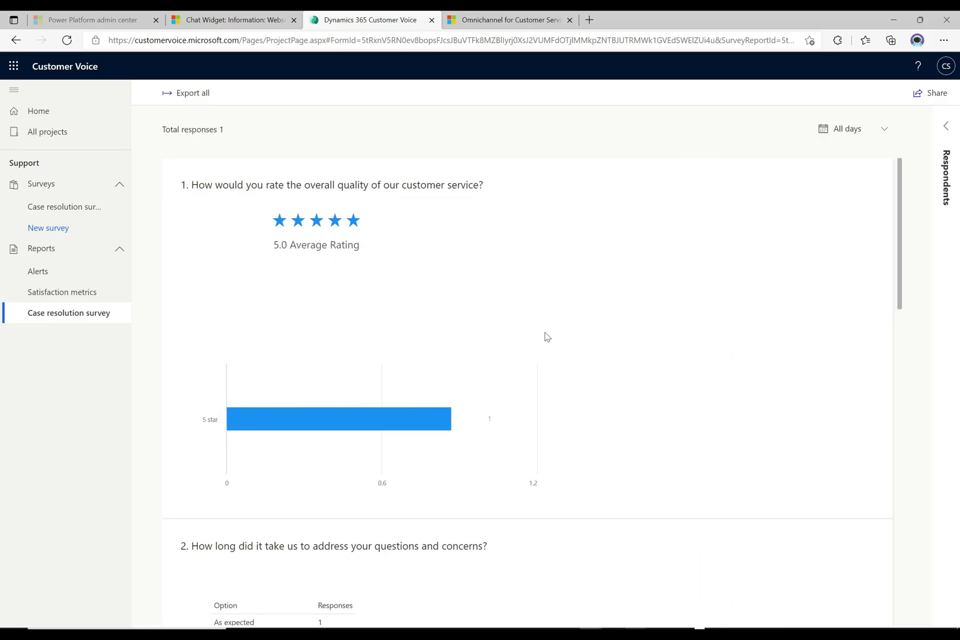